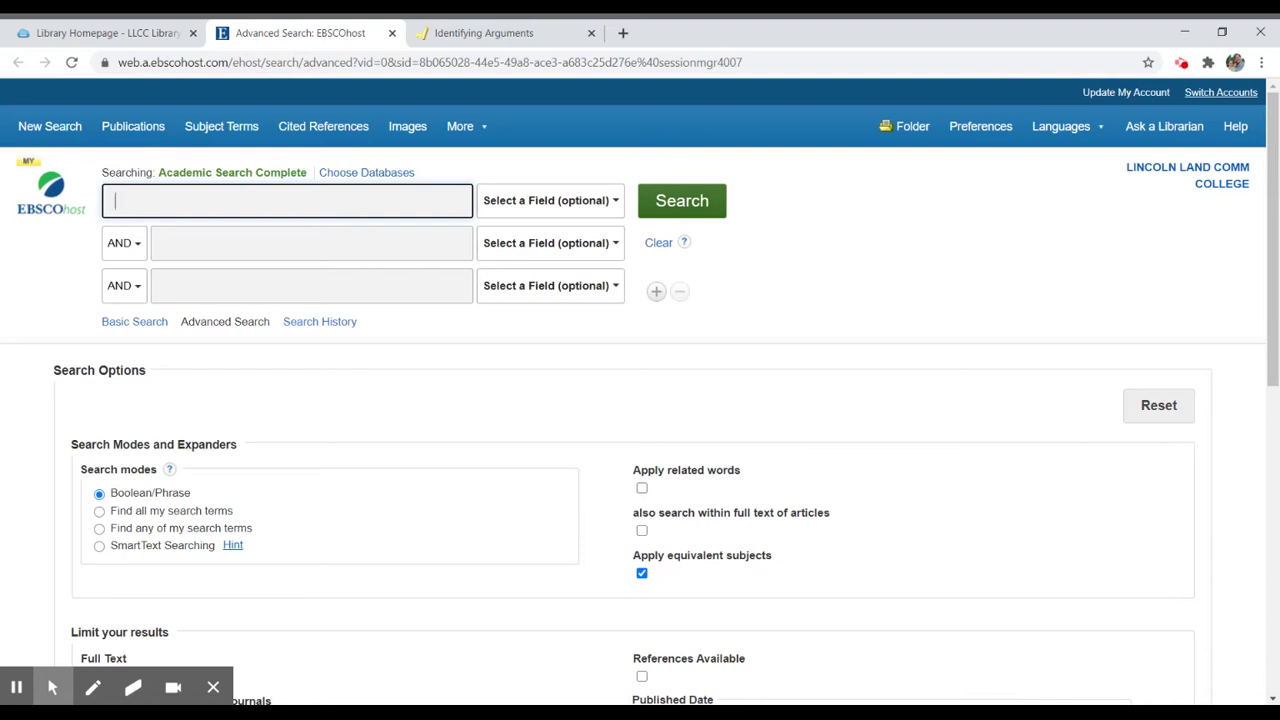
Search Academic Search Complete for 'beauty pageants' and highlight the 1,588 result count
{"action": "type", "text": "beauty pageants"}
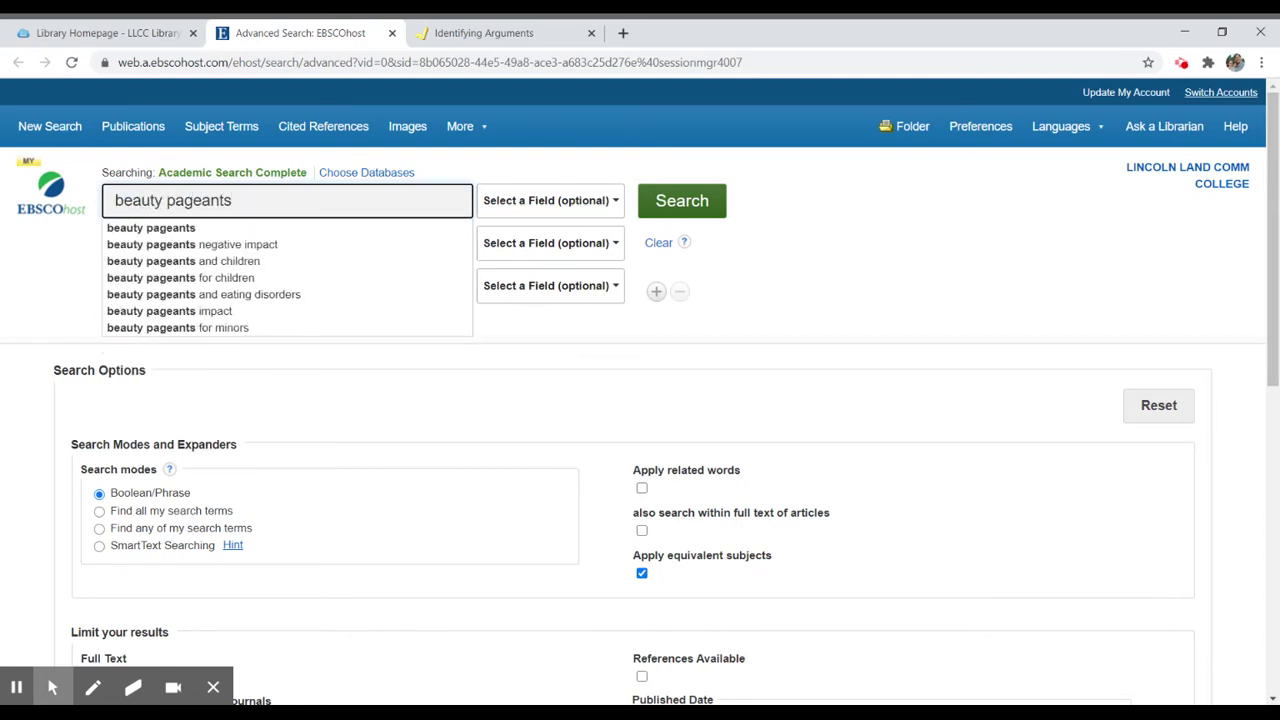
{"action": "left_click", "coordinate": [683, 201]}
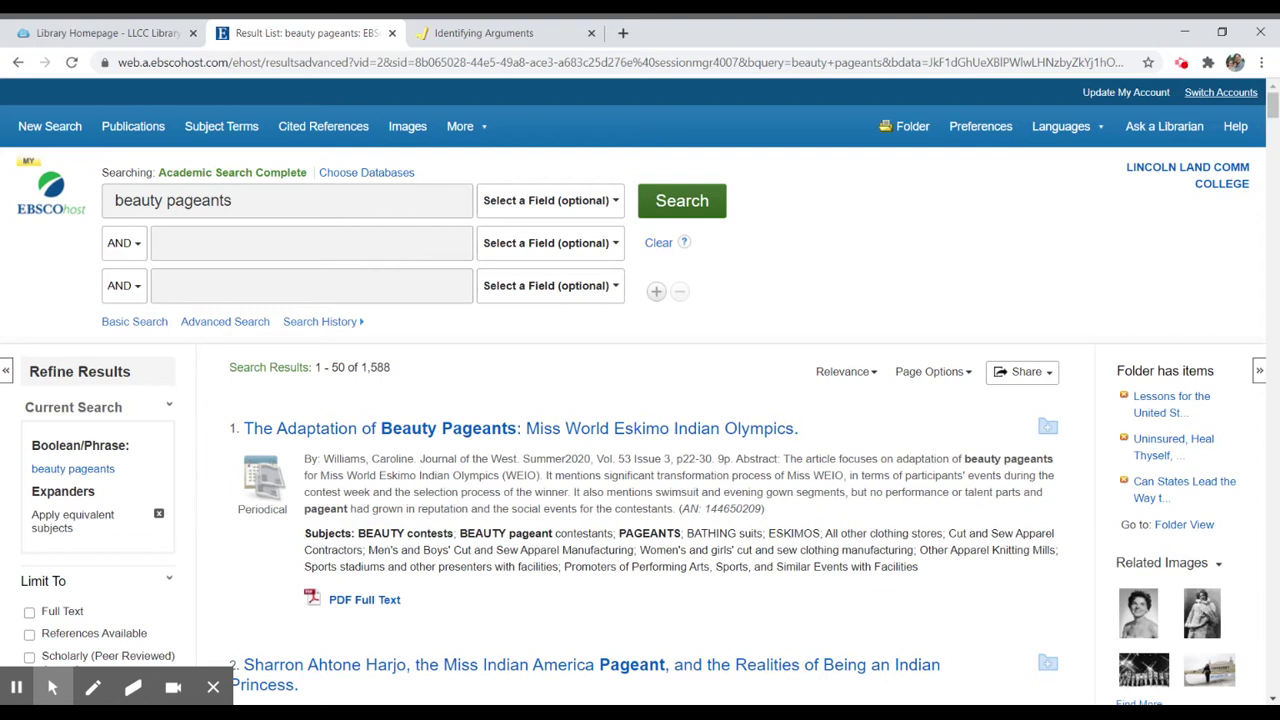
{"action": "double_click", "coordinate": [376, 367]}
Add 'editorial or opinion' as a second AND term and rerun the search, narrowing to 38 results
{"action": "left_click", "coordinate": [235, 243]}
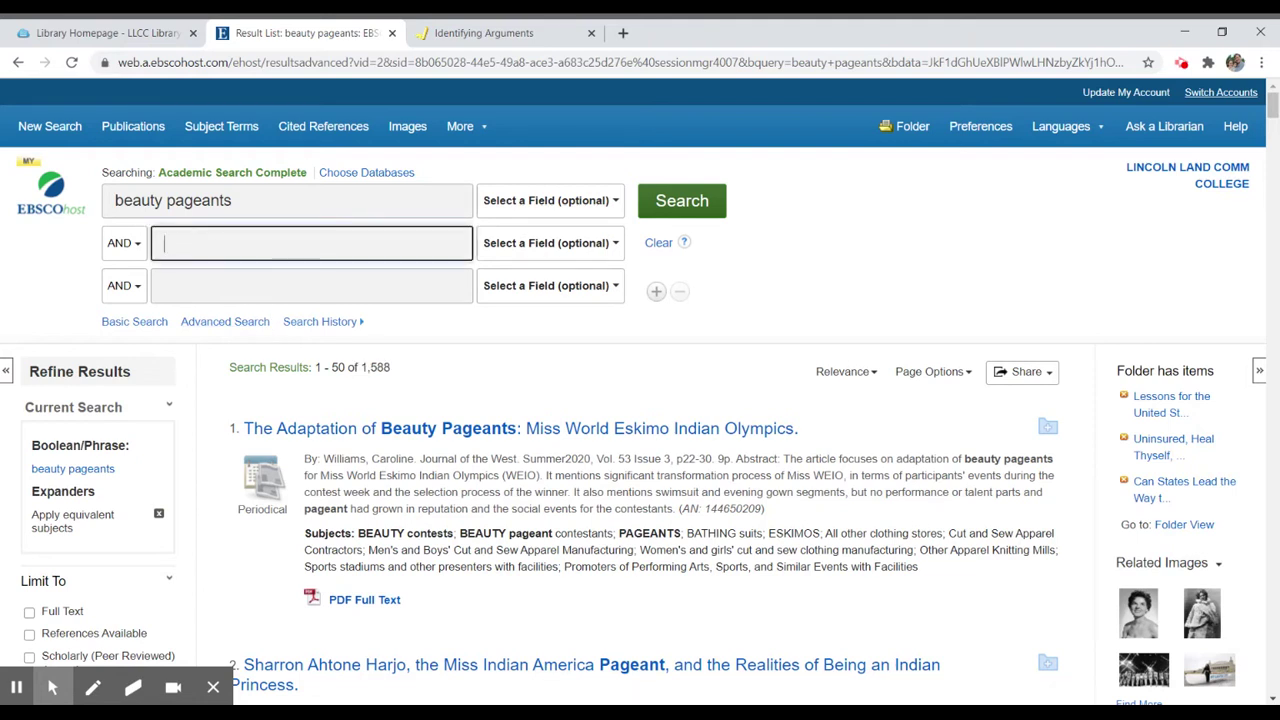
{"action": "type", "text": "editorial"}
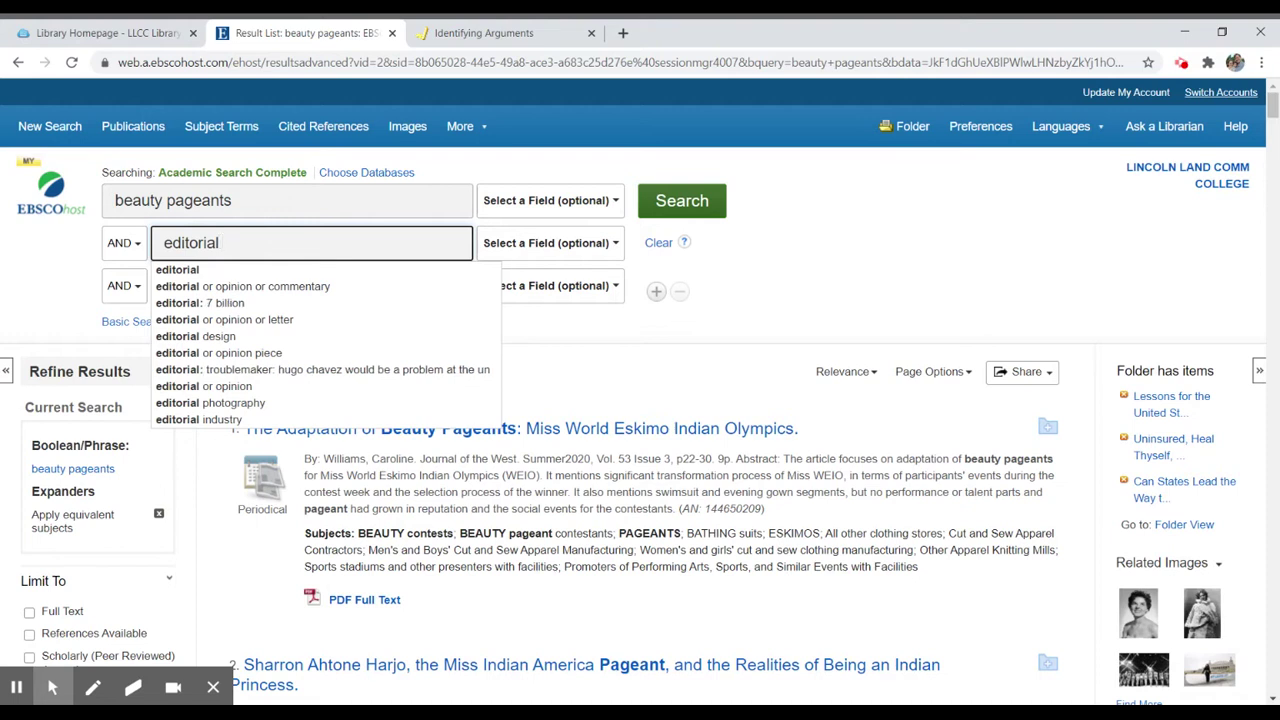
{"action": "type", "text": " or opion"}
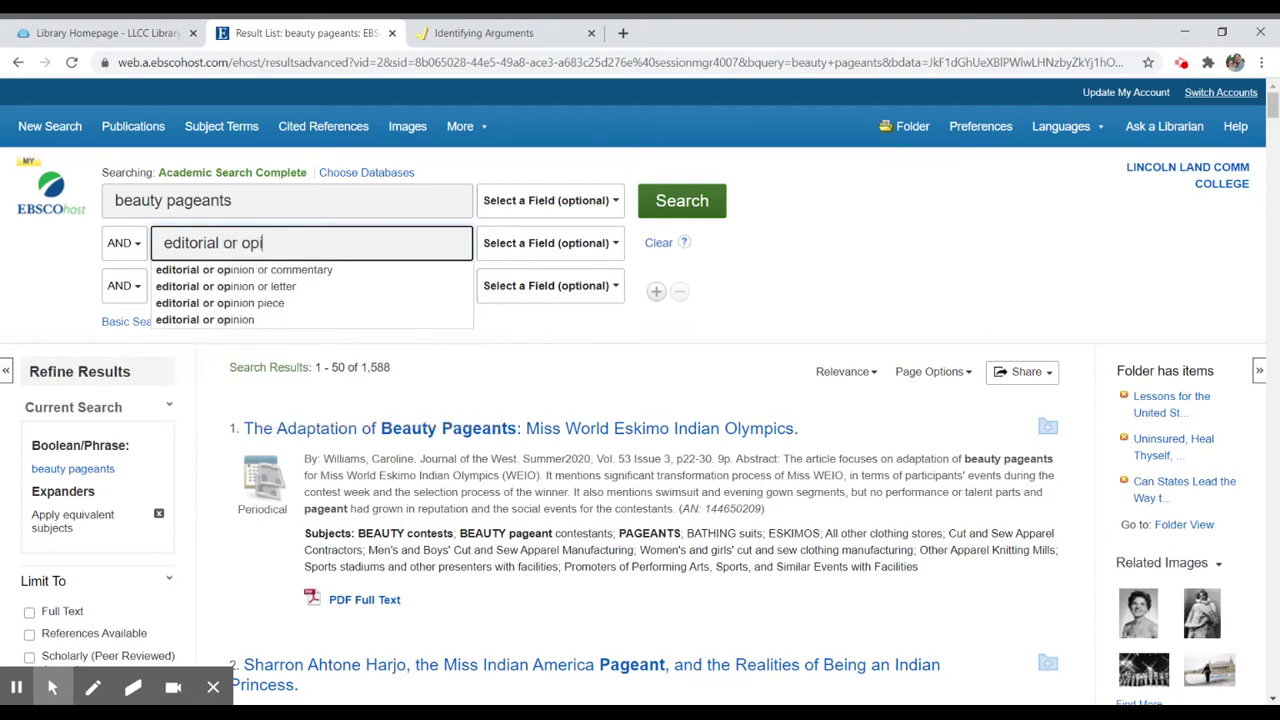
{"action": "key", "text": "BackSpace"}
{"action": "key", "text": "BackSpace"}
{"action": "type", "text": "inion"}
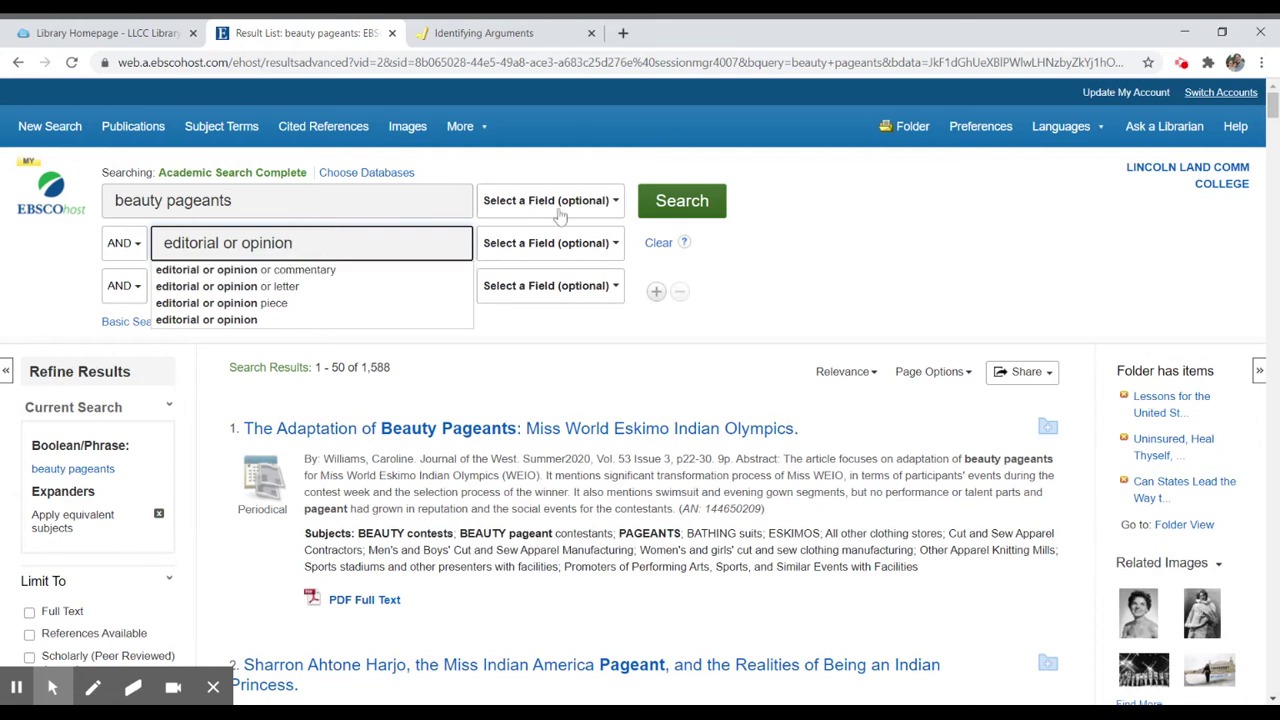
{"action": "left_click", "coordinate": [681, 205]}
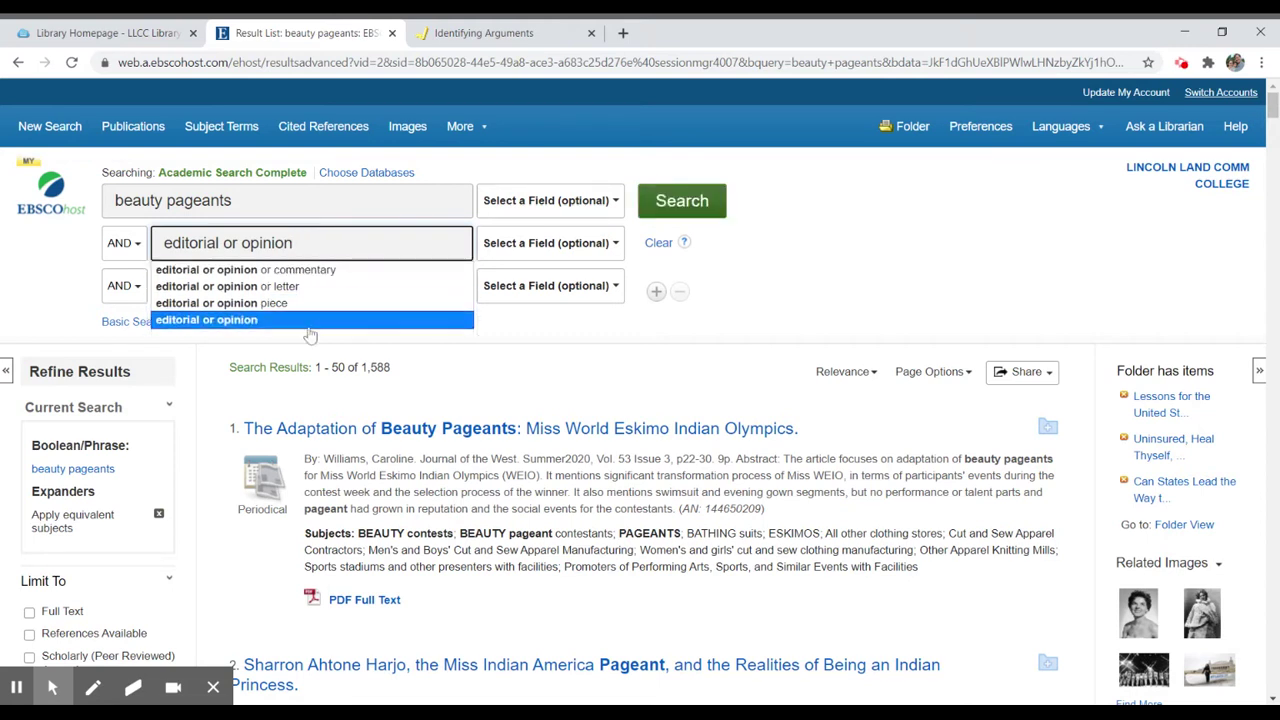
{"action": "left_click", "coordinate": [680, 201]}
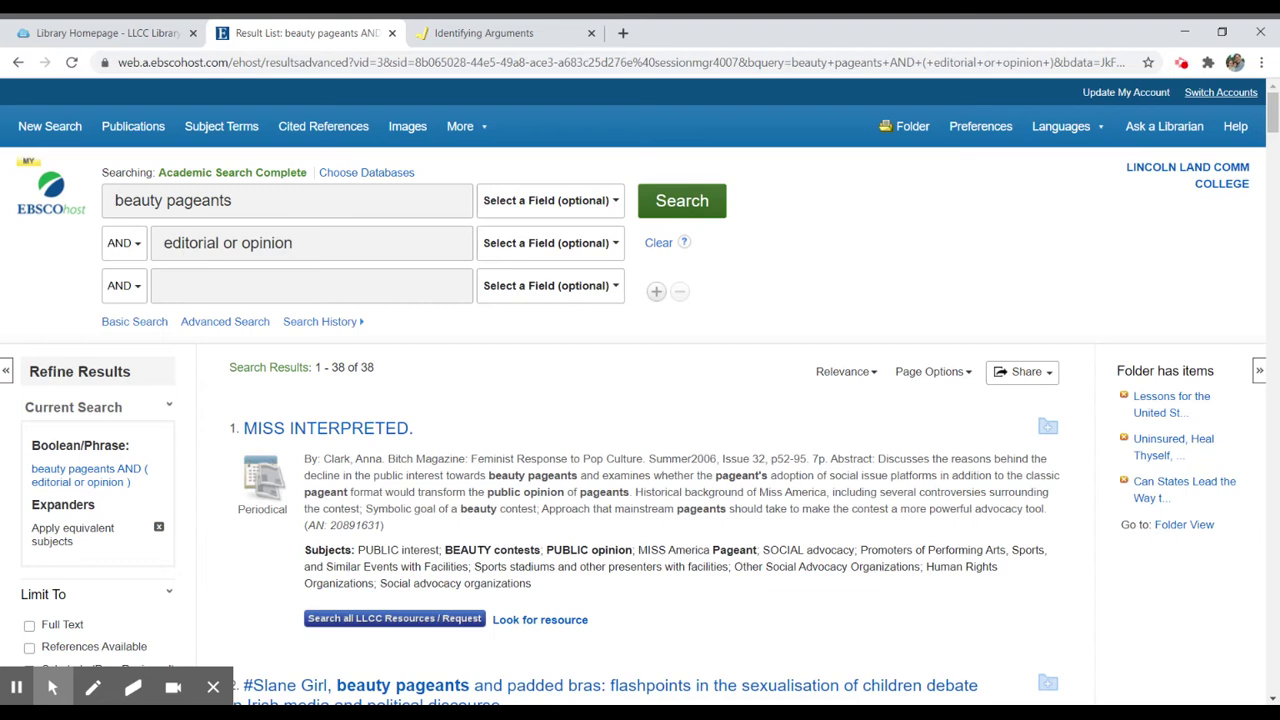
{"action": "scroll", "coordinate": [503, 413], "scroll_direction": "down", "scroll_amount": 2}
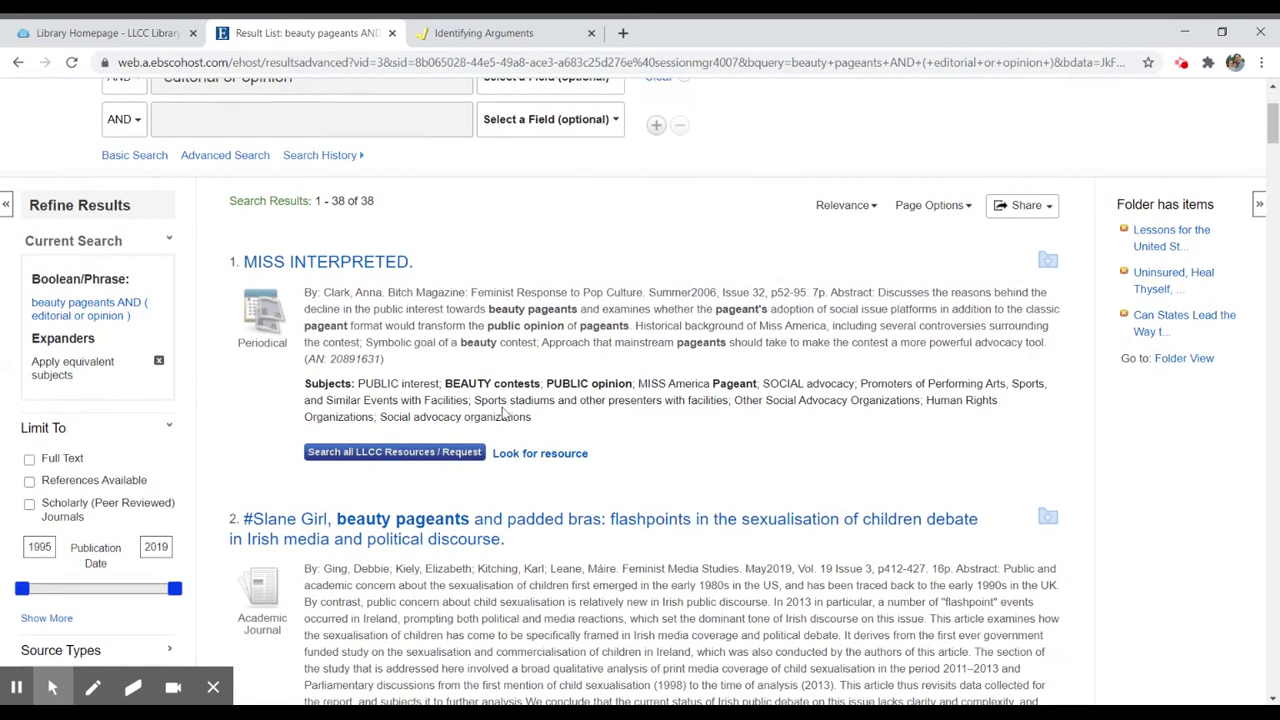
{"action": "scroll", "coordinate": [640, 400], "scroll_direction": "down", "scroll_amount": 3}
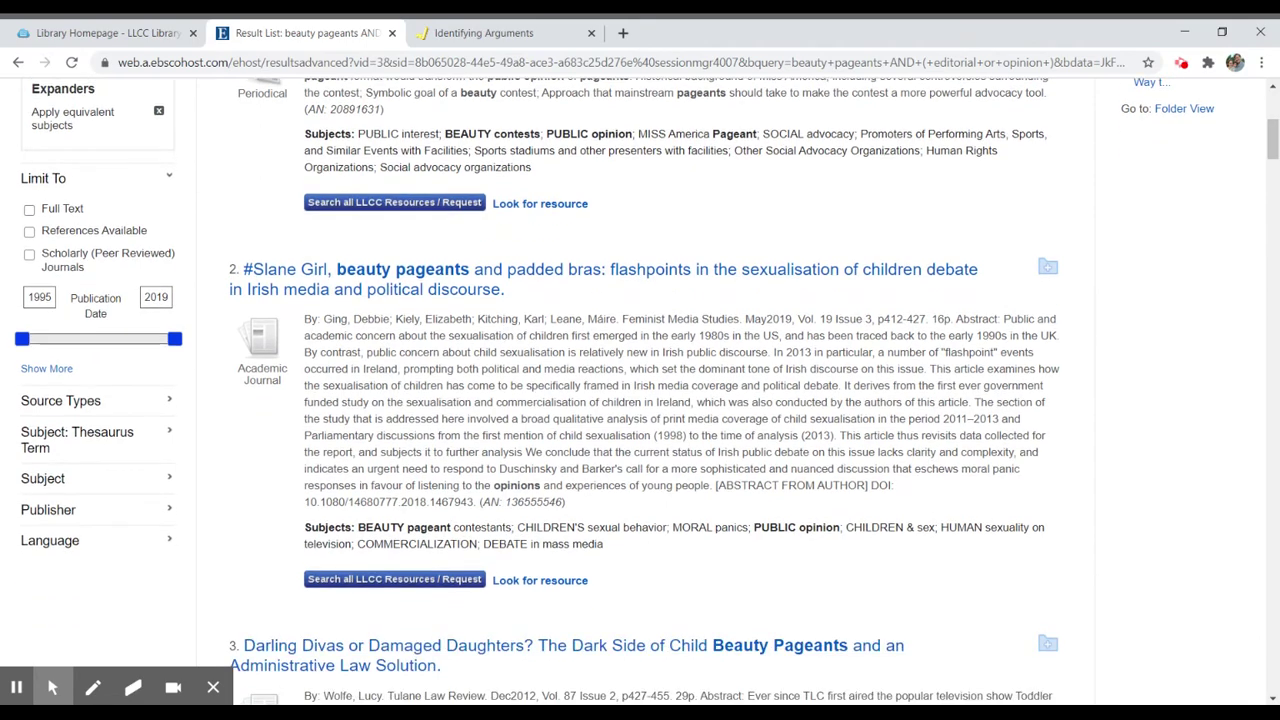
{"action": "scroll", "coordinate": [640, 400], "scroll_direction": "down", "scroll_amount": 5}
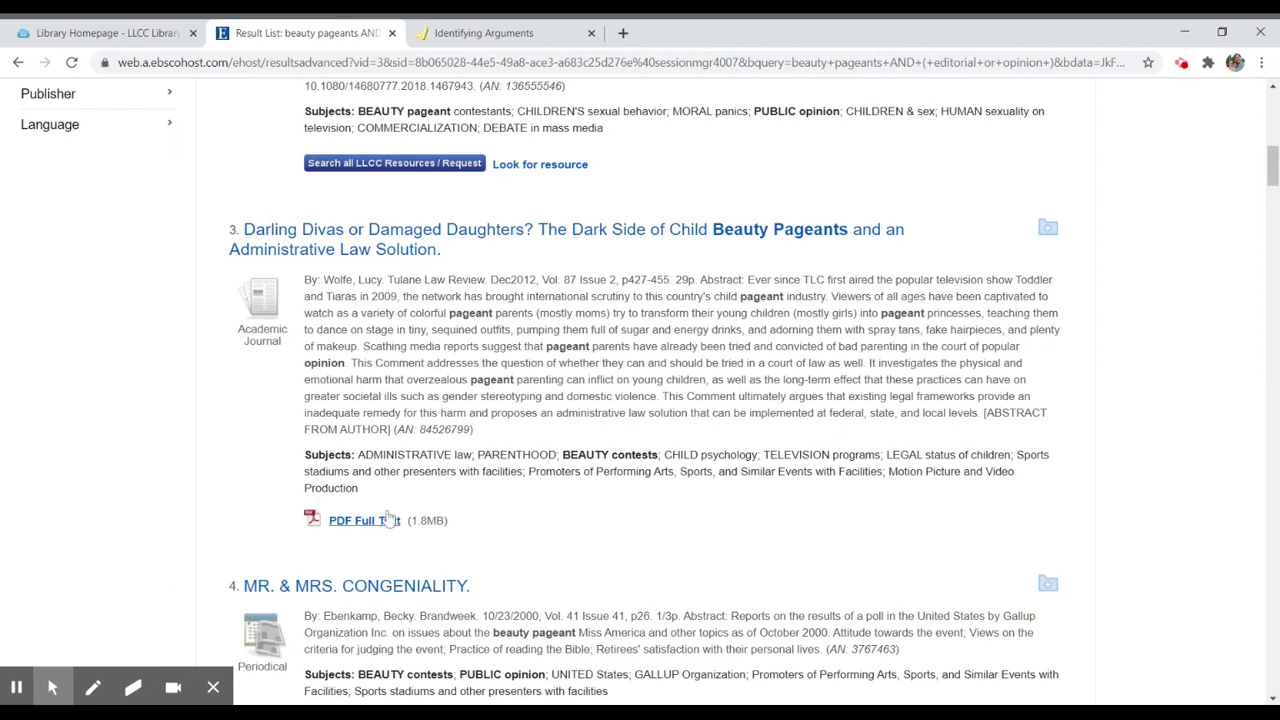
{"action": "left_click_drag", "start_coordinate": [684, 280], "coordinate": [676, 281]}
{"action": "double_click", "coordinate": [684, 280]}
{"action": "left_click_drag", "start_coordinate": [983, 350], "coordinate": [345, 363]}
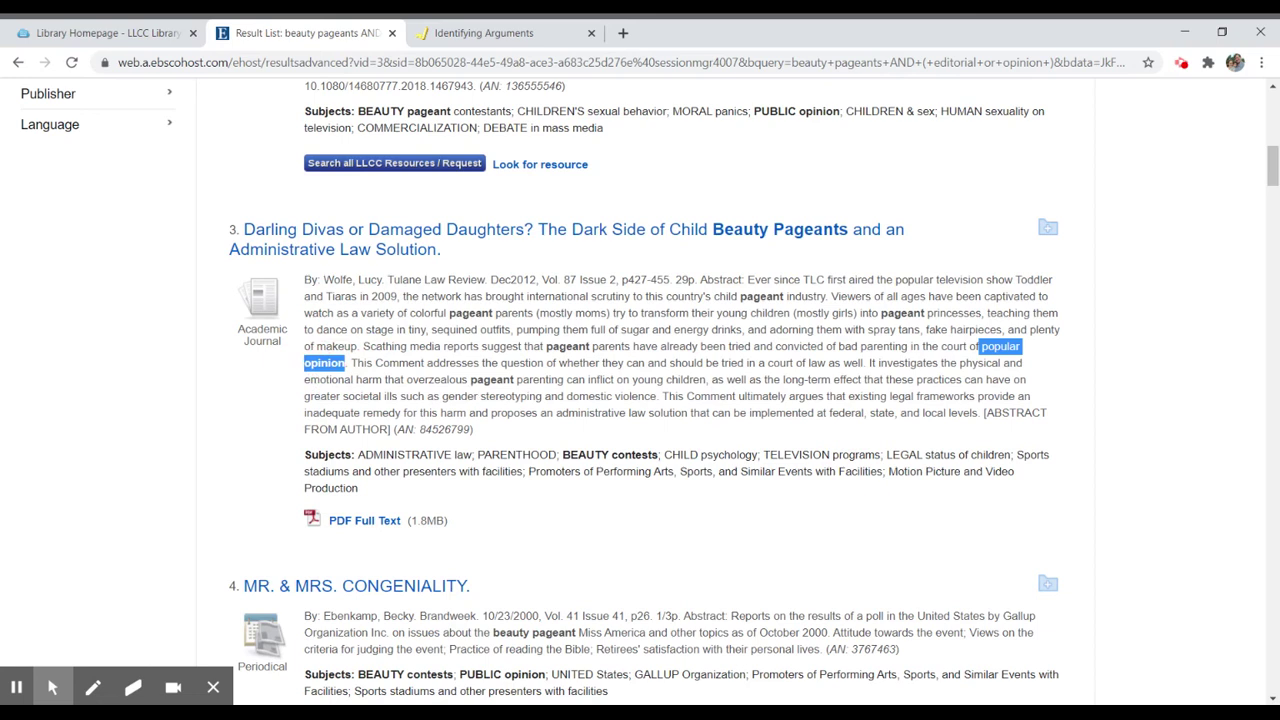
{"action": "double_click", "coordinate": [326, 363]}
{"action": "scroll", "coordinate": [640, 390], "scroll_direction": "up", "scroll_amount": 4}
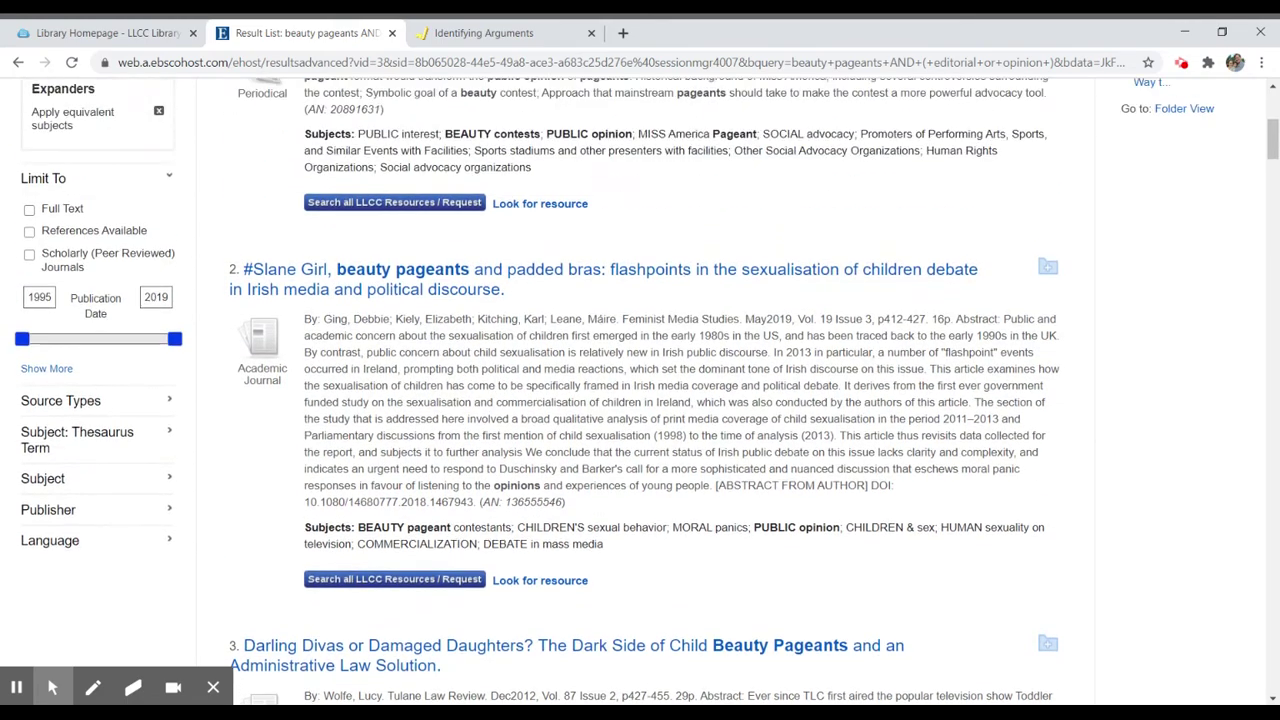
{"action": "scroll", "coordinate": [640, 390], "scroll_direction": "up", "scroll_amount": 3}
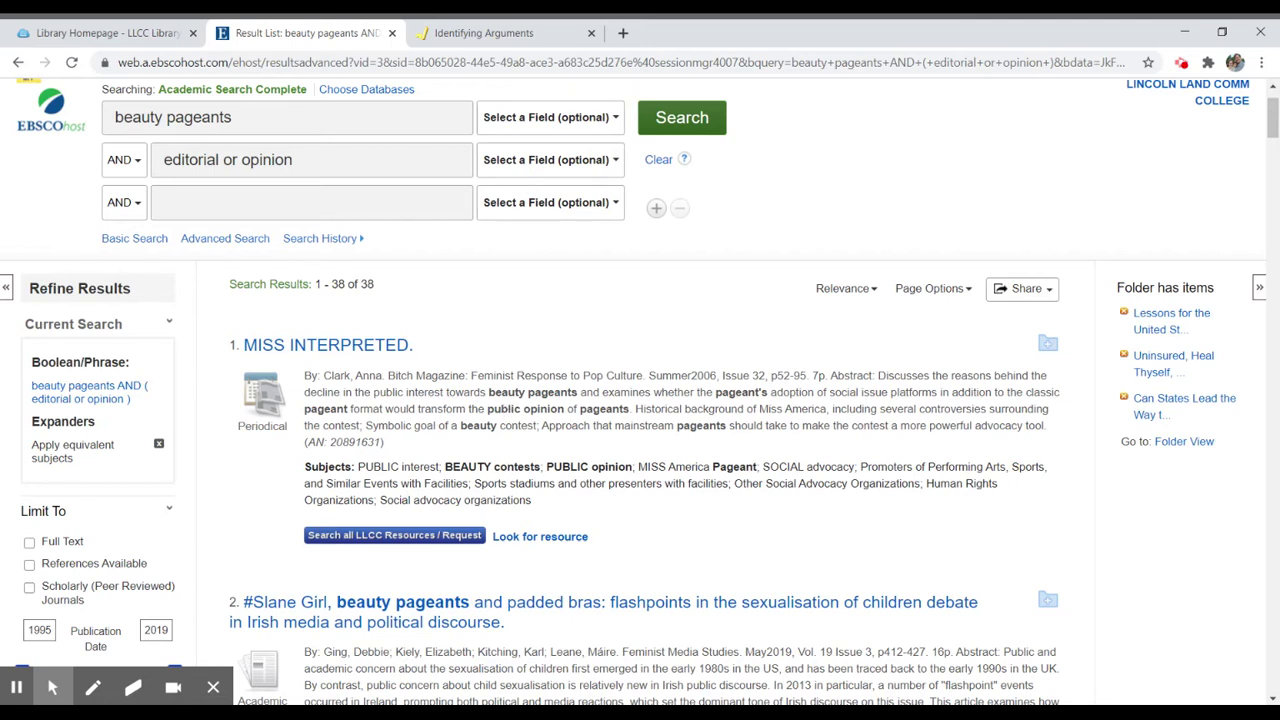
{"action": "scroll", "coordinate": [511, 400], "scroll_direction": "down", "scroll_amount": 2}
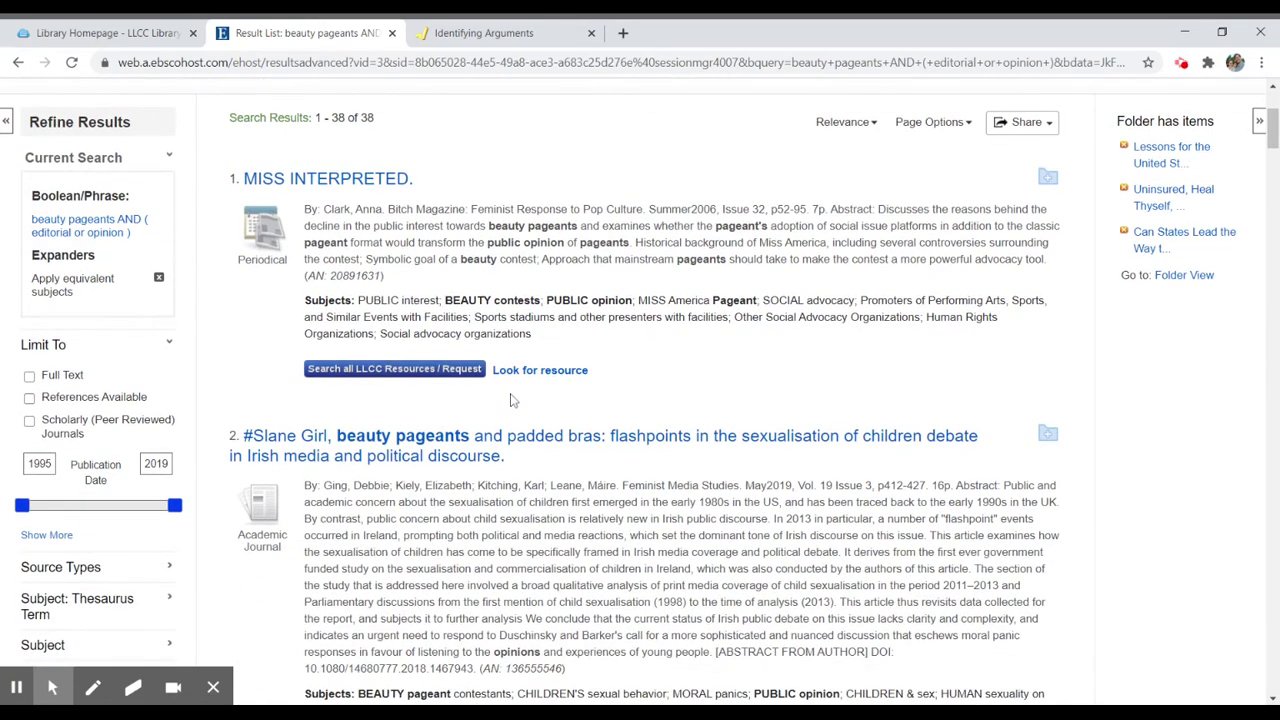
{"action": "scroll", "coordinate": [510, 400], "scroll_direction": "down", "scroll_amount": 13}
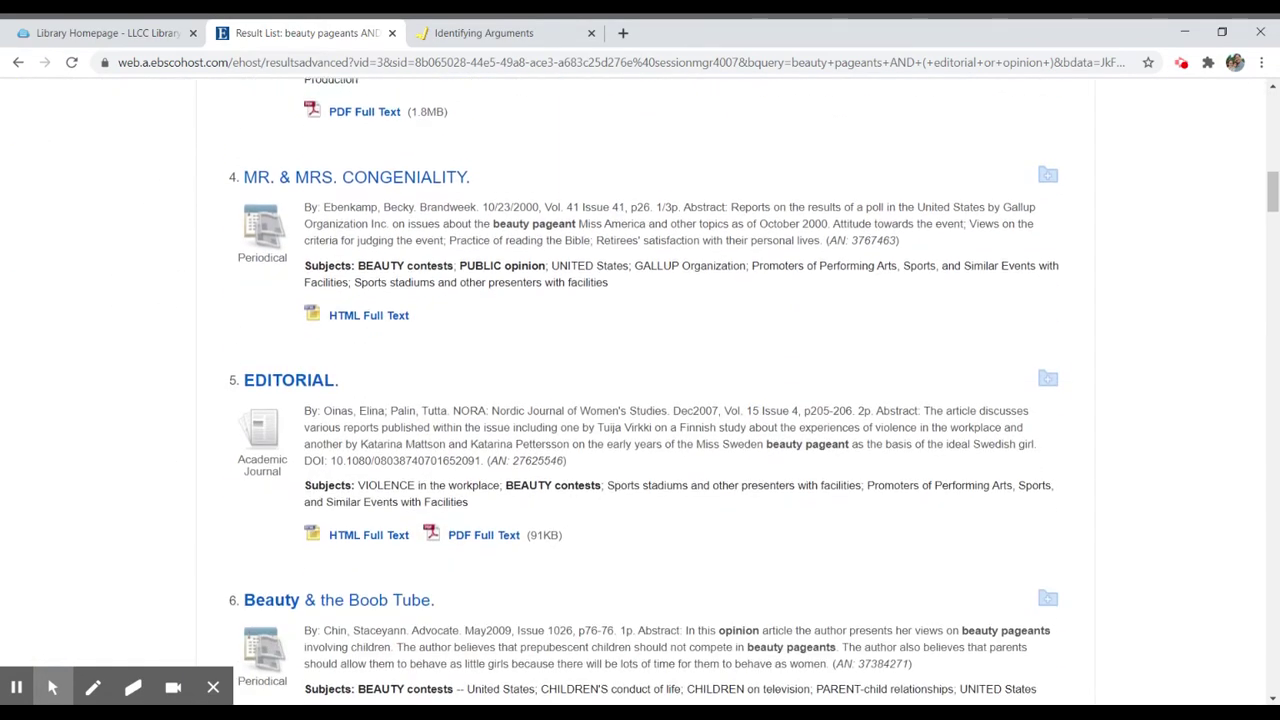
{"action": "scroll", "coordinate": [510, 397], "scroll_direction": "down", "scroll_amount": 1}
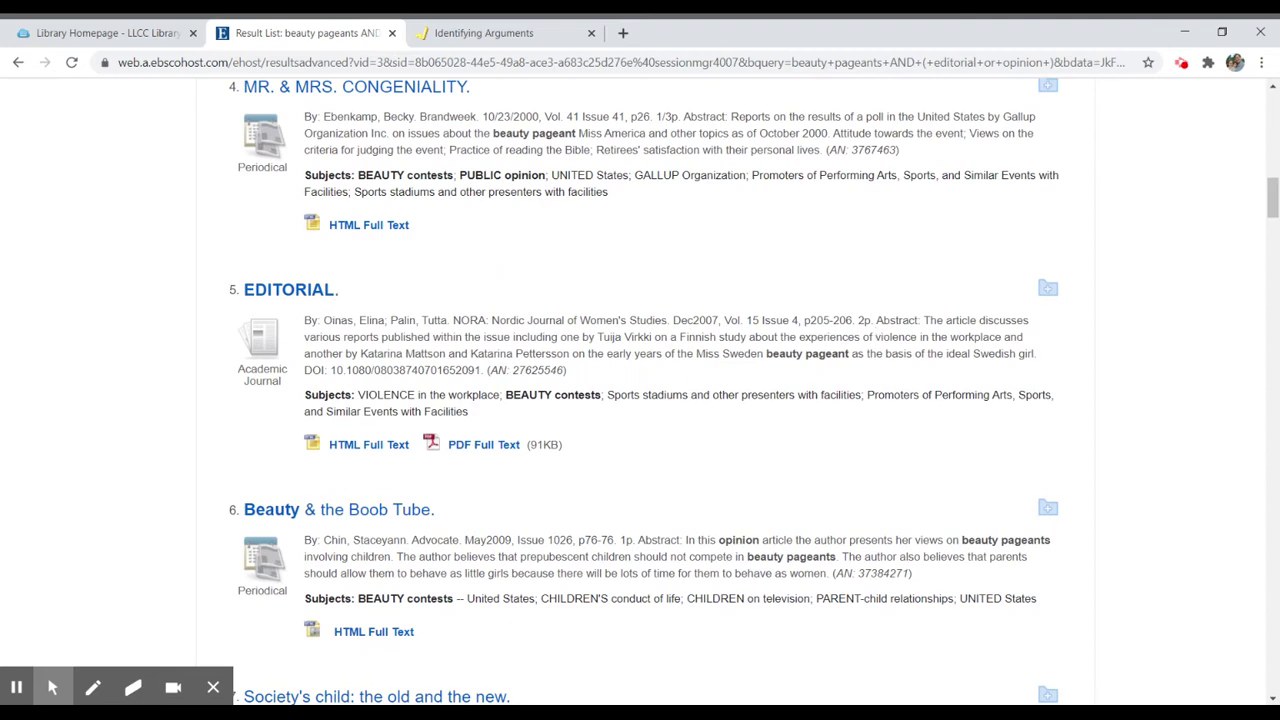
{"action": "double_click", "coordinate": [863, 320]}
{"action": "left_click_drag", "start_coordinate": [453, 320], "coordinate": [667, 320]}
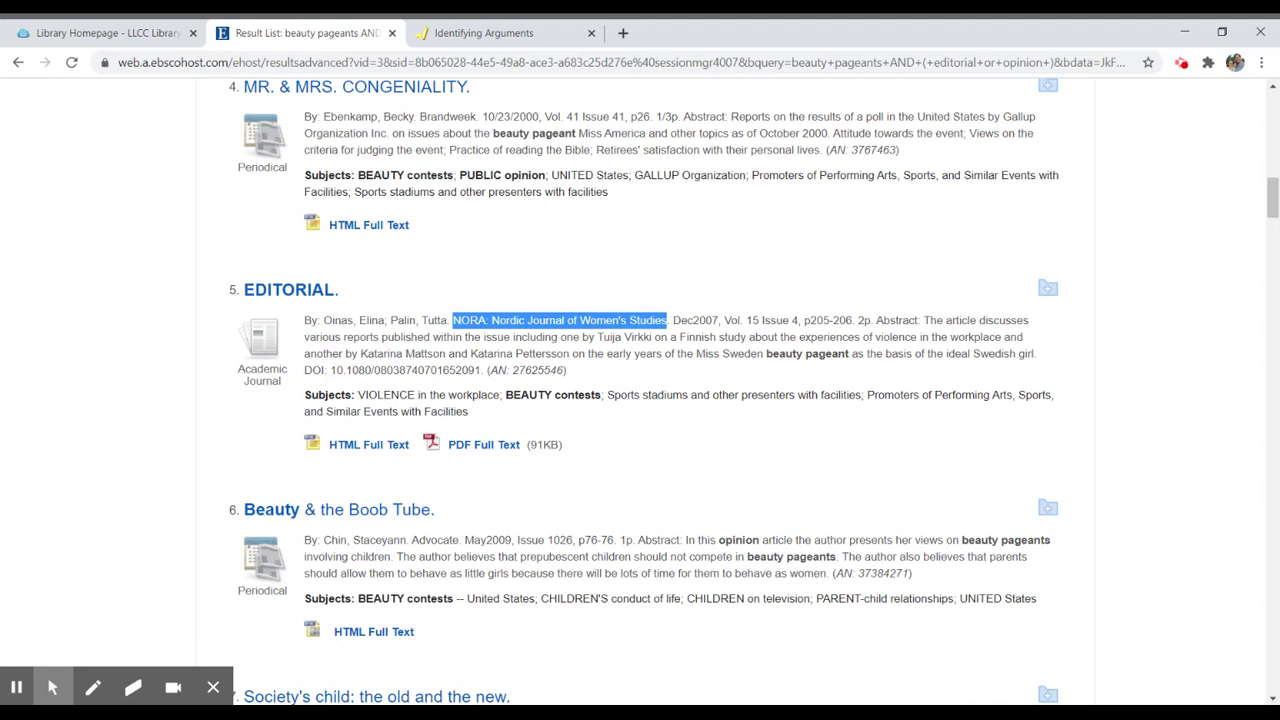
{"action": "left_click_drag", "start_coordinate": [506, 395], "coordinate": [600, 395]}
{"action": "left_click", "coordinate": [603, 400]}
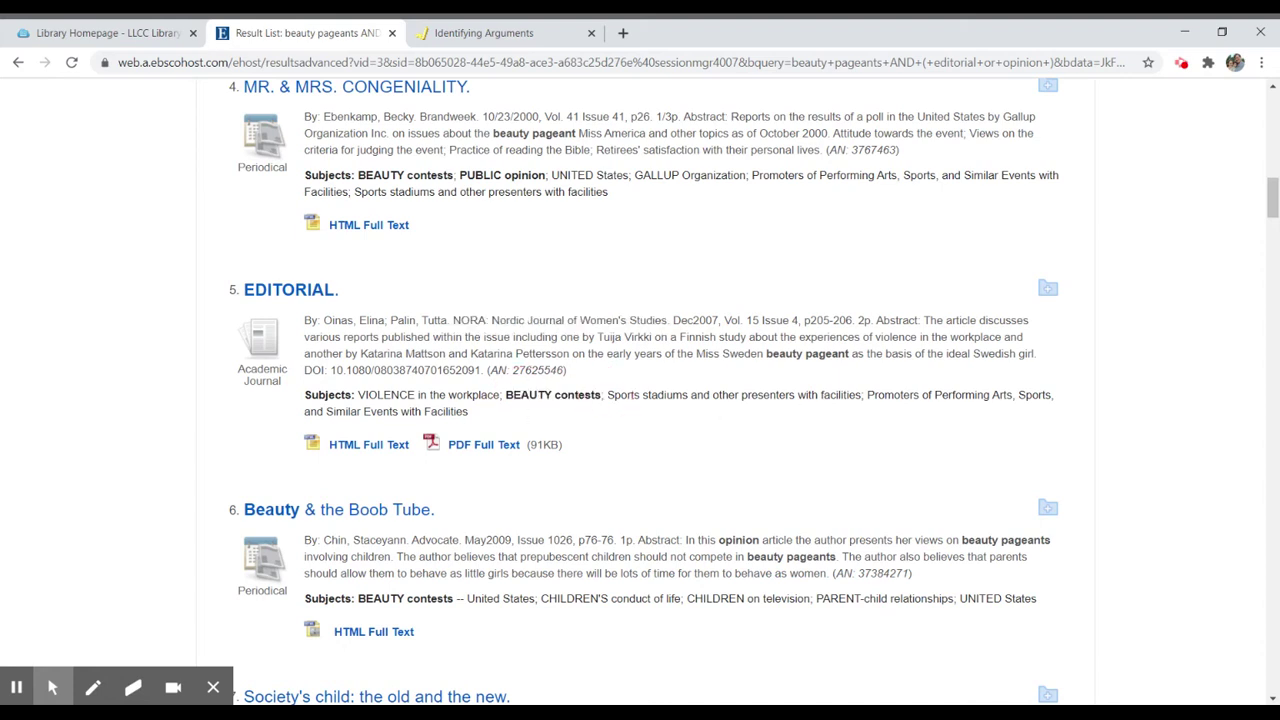
Open the PDF full text of result 5, NORA's EDITORIAL article, and scroll through its pages
{"action": "left_click", "coordinate": [485, 445]}
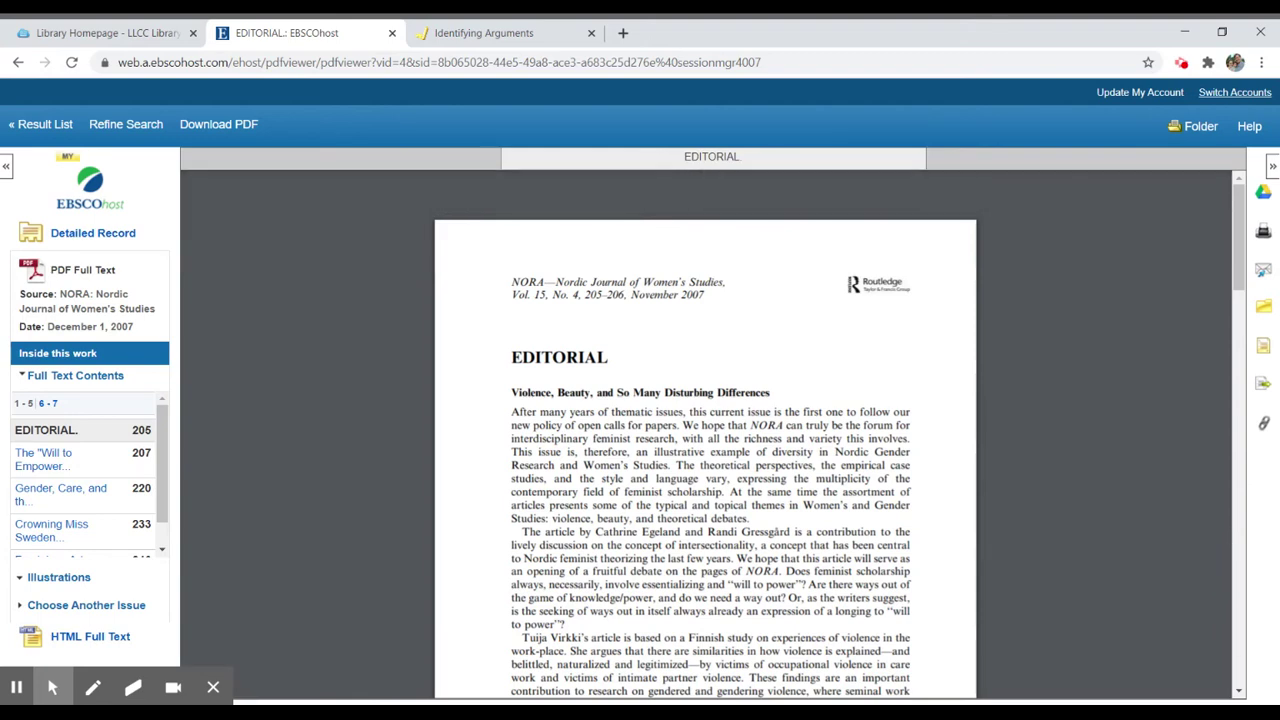
{"action": "left_click_drag", "start_coordinate": [511, 357], "coordinate": [608, 358]}
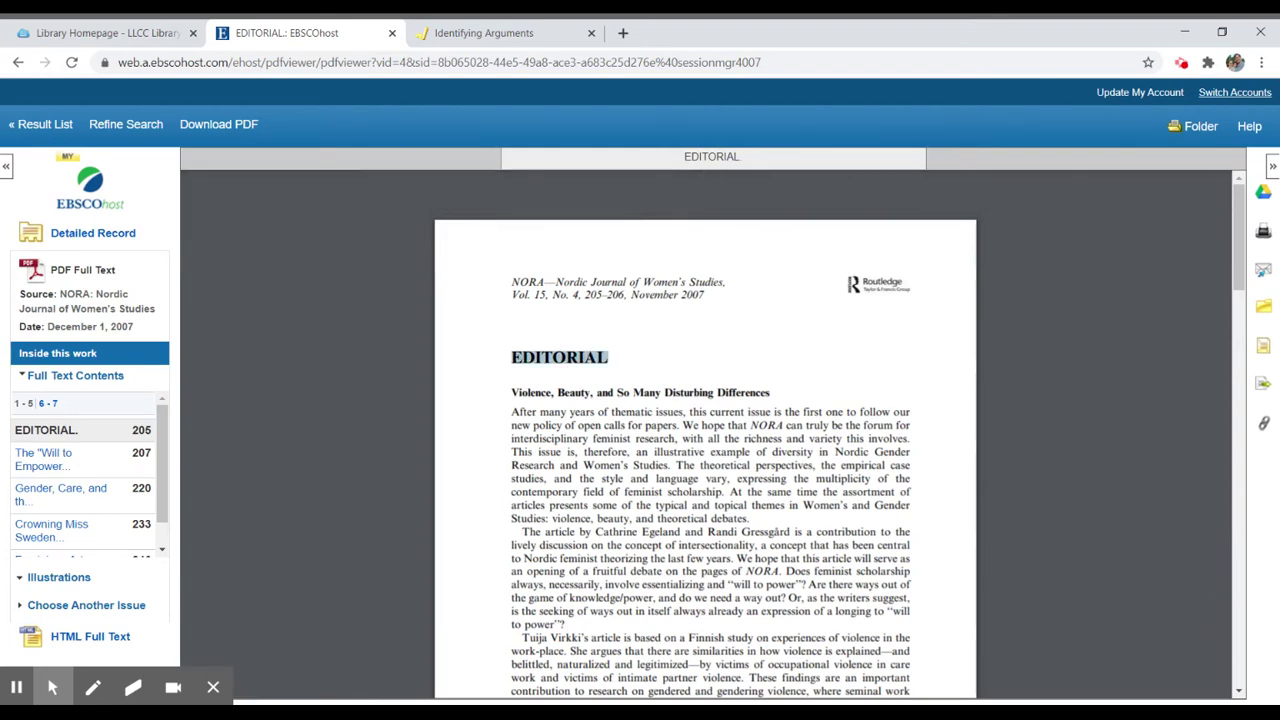
{"action": "scroll", "coordinate": [650, 376], "scroll_direction": "down", "scroll_amount": 4}
{"action": "scroll", "coordinate": [650, 377], "scroll_direction": "down", "scroll_amount": 4}
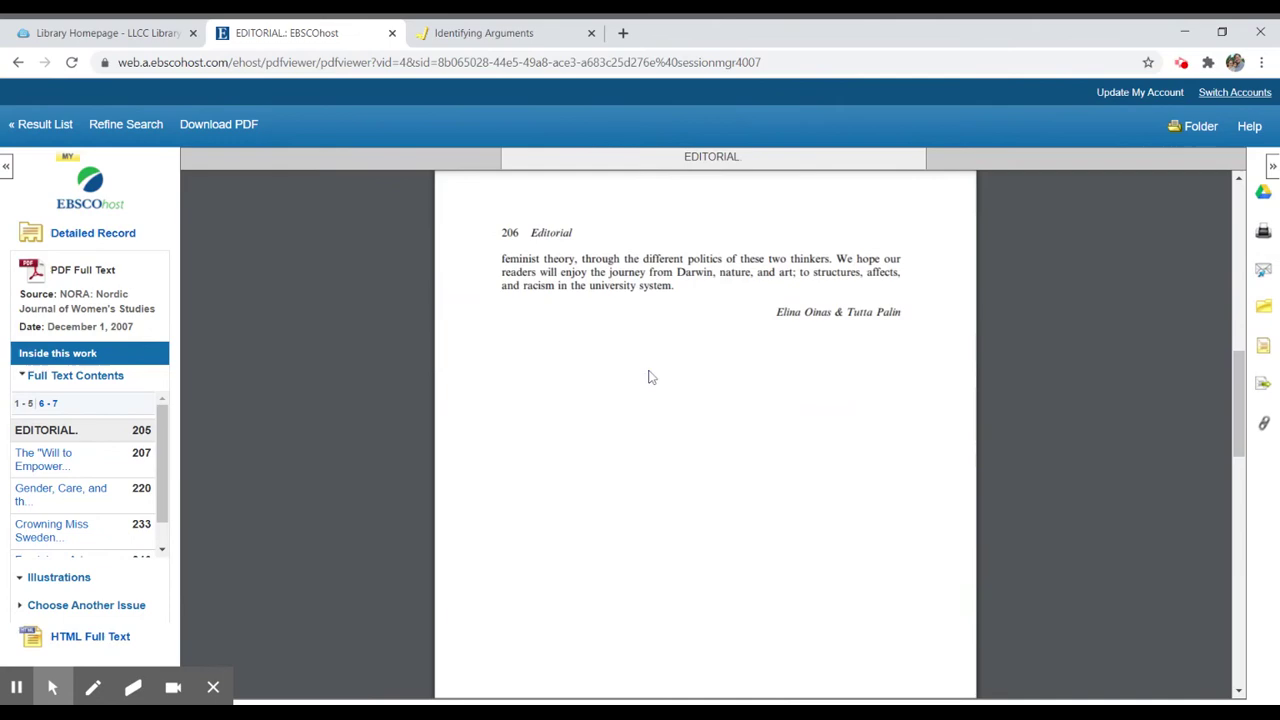
{"action": "scroll", "coordinate": [650, 376], "scroll_direction": "up", "scroll_amount": 7}
{"action": "scroll", "coordinate": [650, 376], "scroll_direction": "up", "scroll_amount": 1}
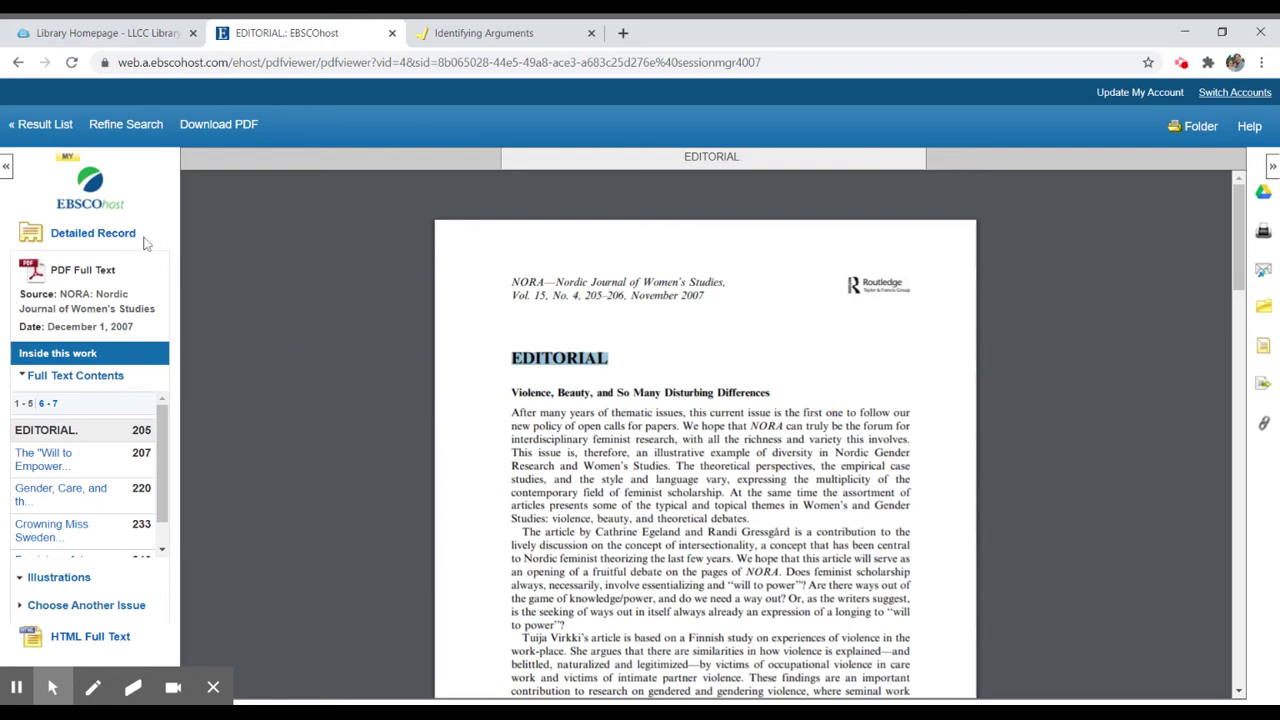
{"action": "scroll", "coordinate": [427, 392], "scroll_direction": "down", "scroll_amount": 4}
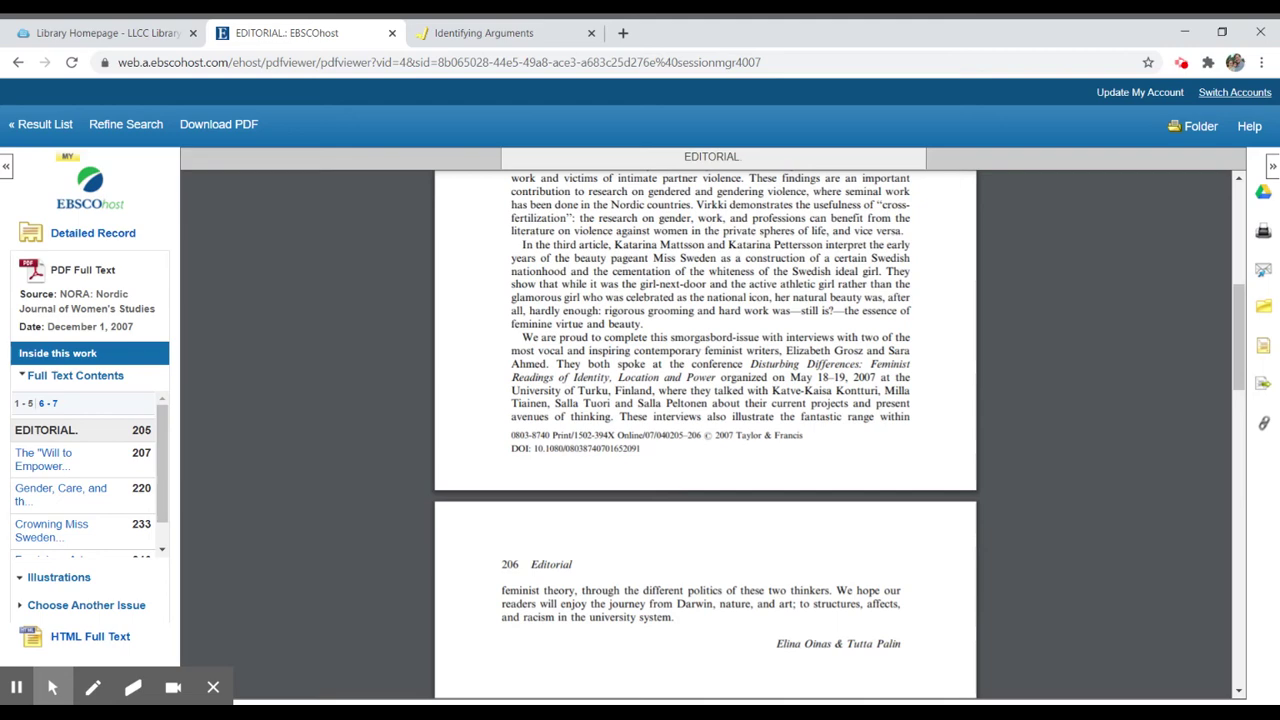
{"action": "scroll", "coordinate": [705, 430], "scroll_direction": "up", "scroll_amount": 4}
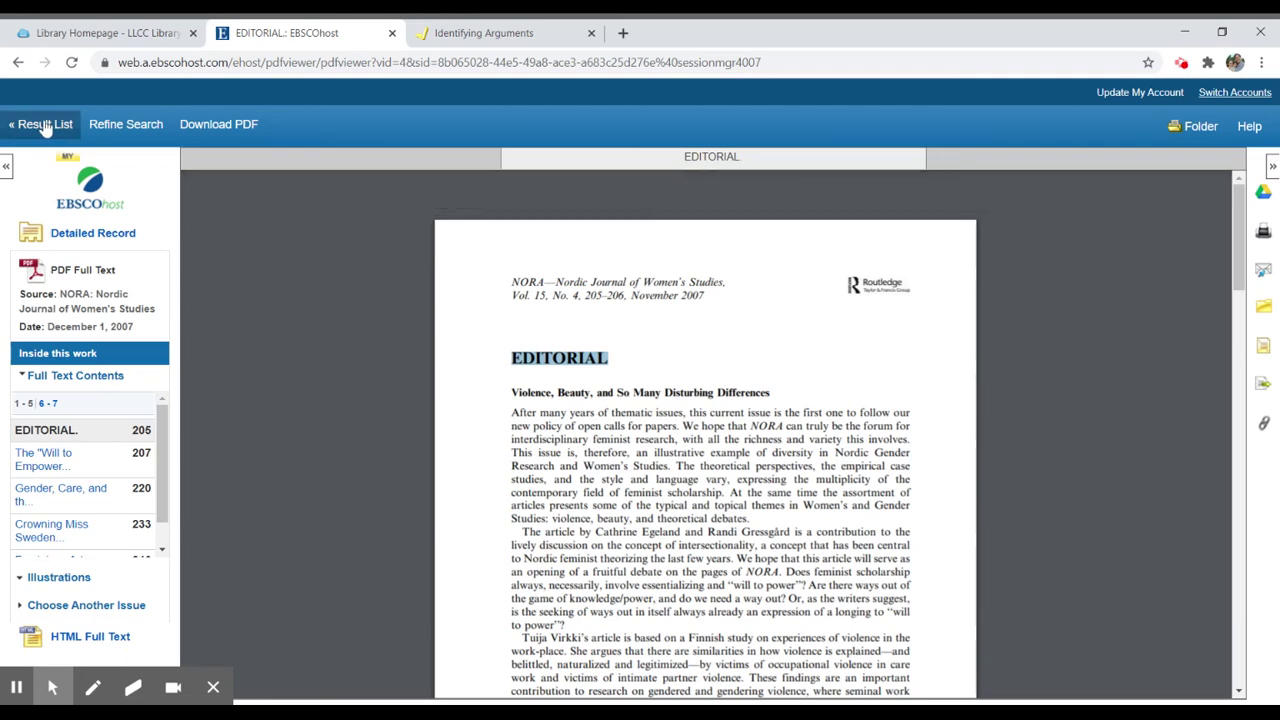
Return to the 38-result list, briefly highlight the opinion wording in result 6's abstract, then scroll back up
{"action": "left_click", "coordinate": [45, 127]}
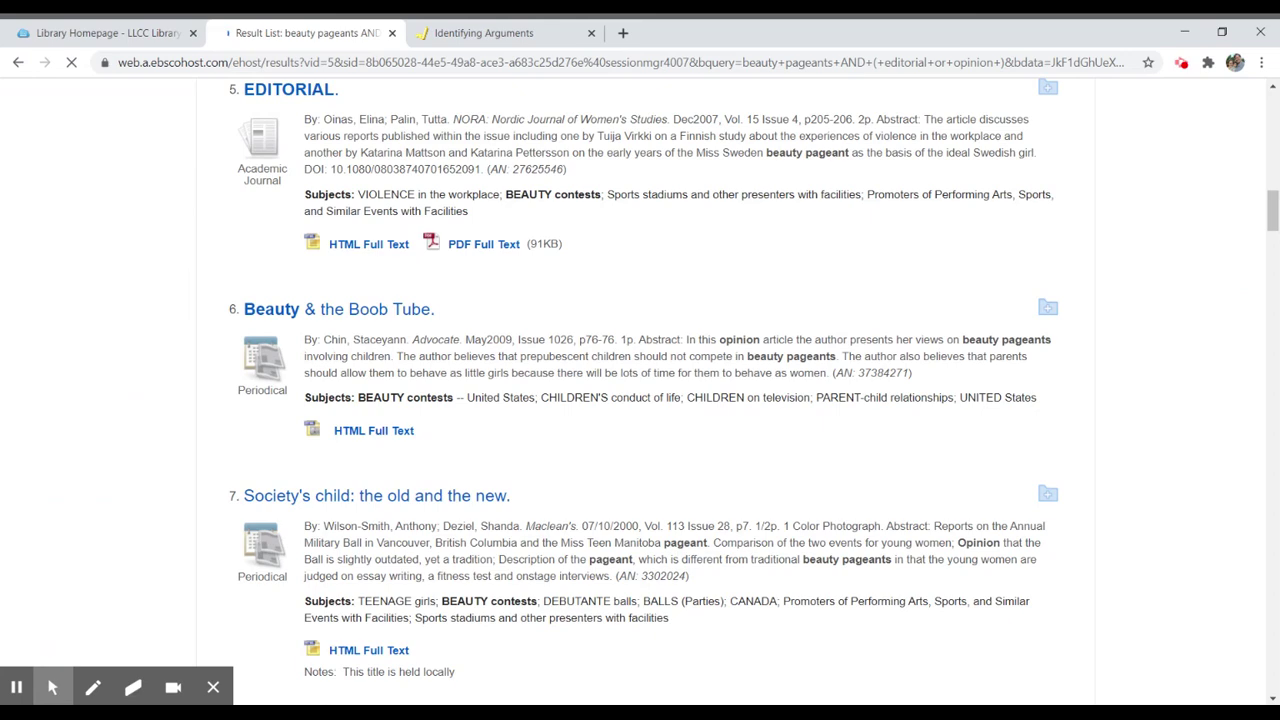
{"action": "scroll", "coordinate": [520, 371], "scroll_direction": "down", "scroll_amount": 2}
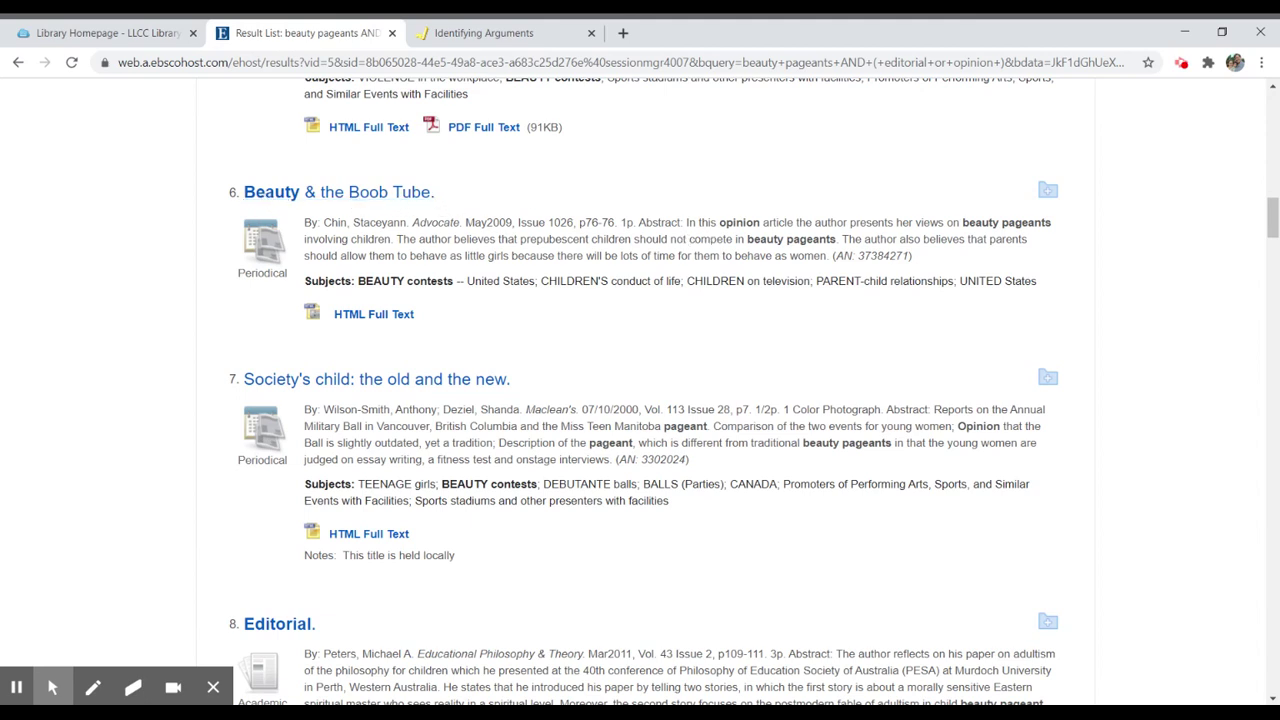
{"action": "left_click_drag", "start_coordinate": [686, 222], "coordinate": [975, 223]}
{"action": "left_click", "coordinate": [965, 236]}
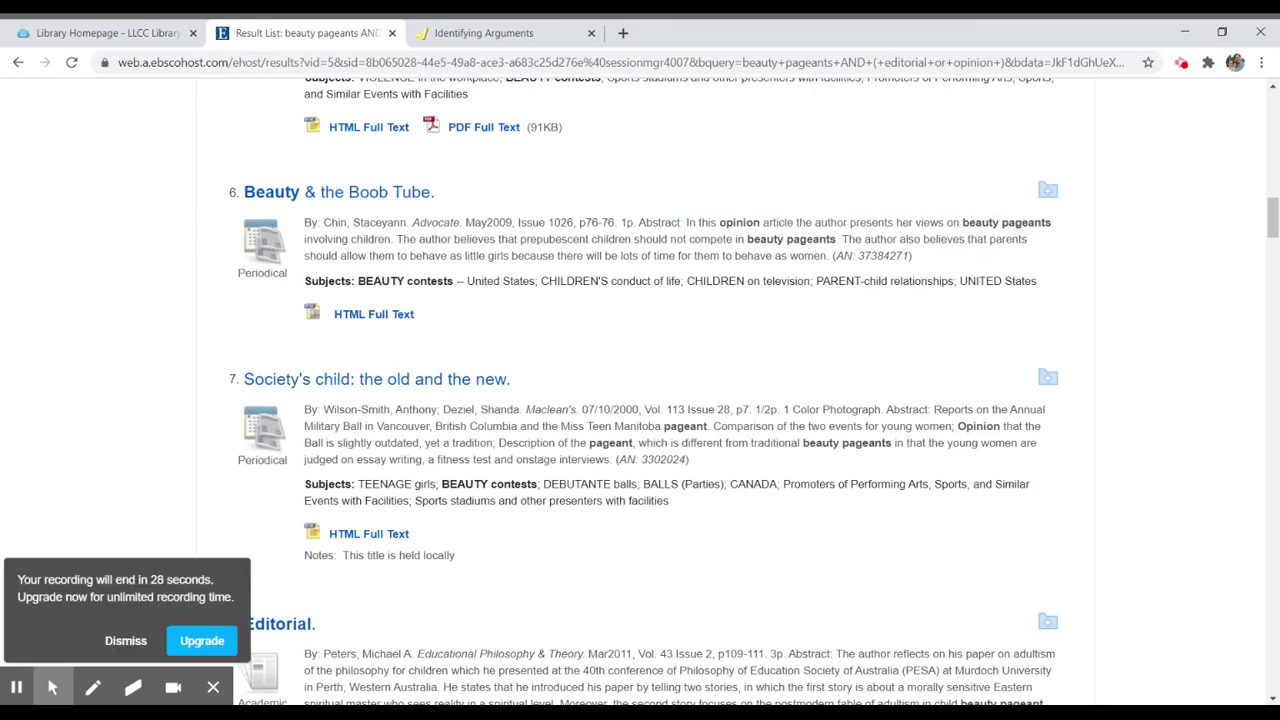
{"action": "scroll", "coordinate": [380, 370], "scroll_direction": "up", "scroll_amount": 12}
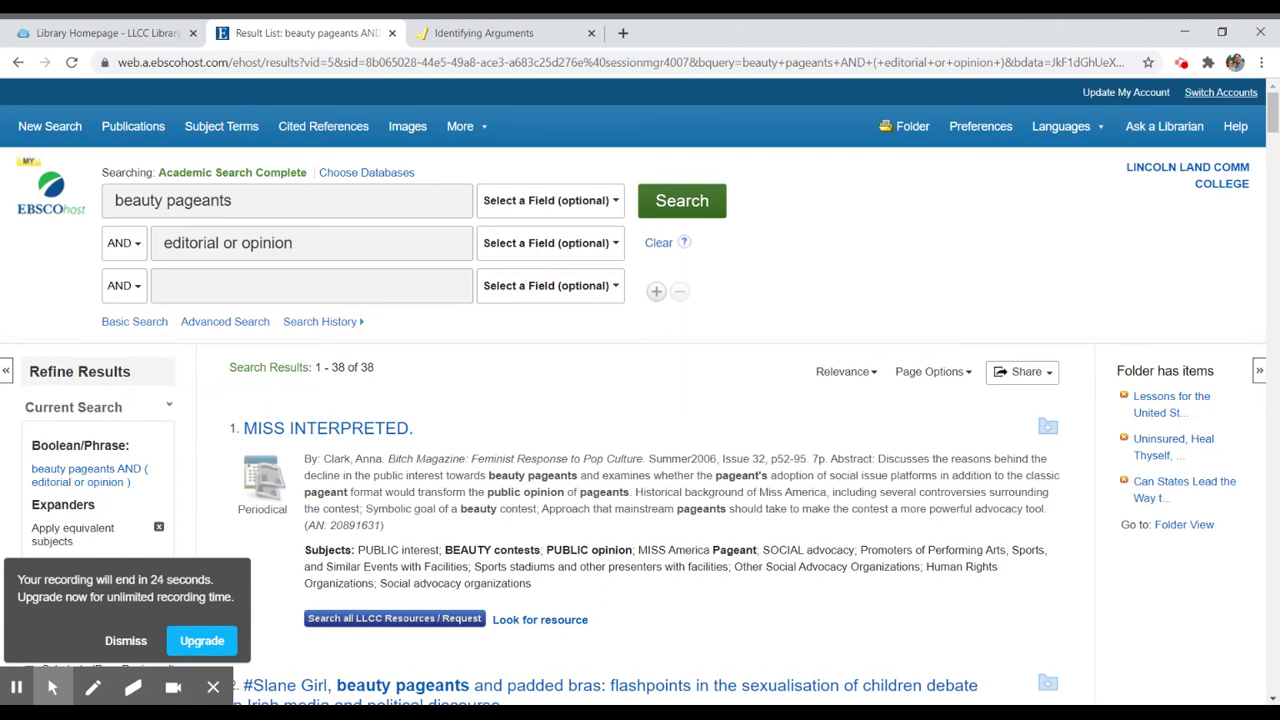
{"action": "mouse_move", "coordinate": [50, 690]}
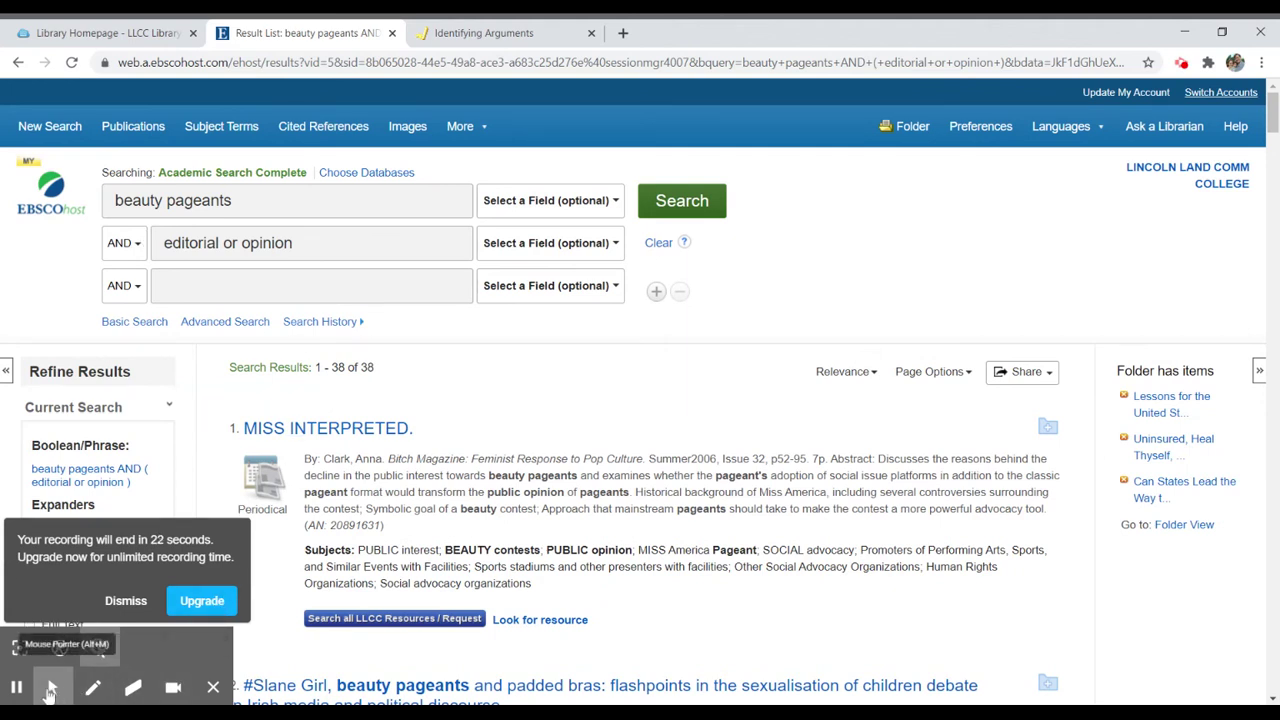